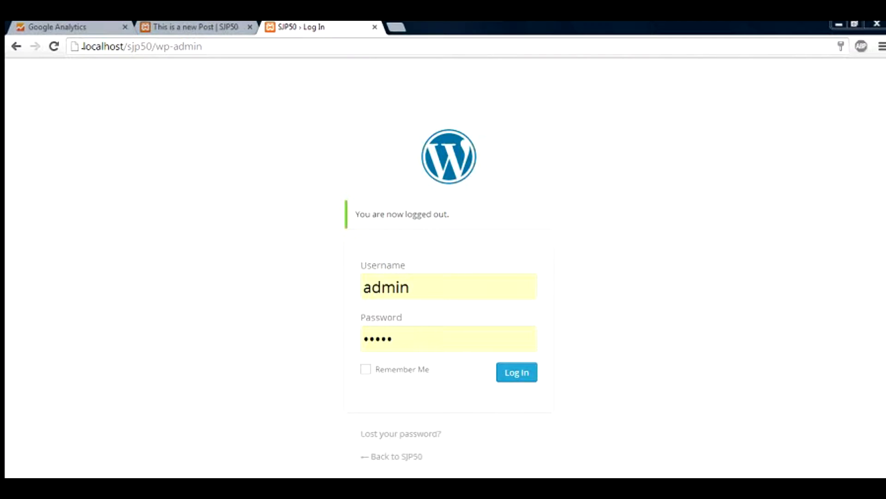
Log in to the SJP50 admin Dashboard with the saved admin credentials.
left_click_drag(82, 46, 201, 46)
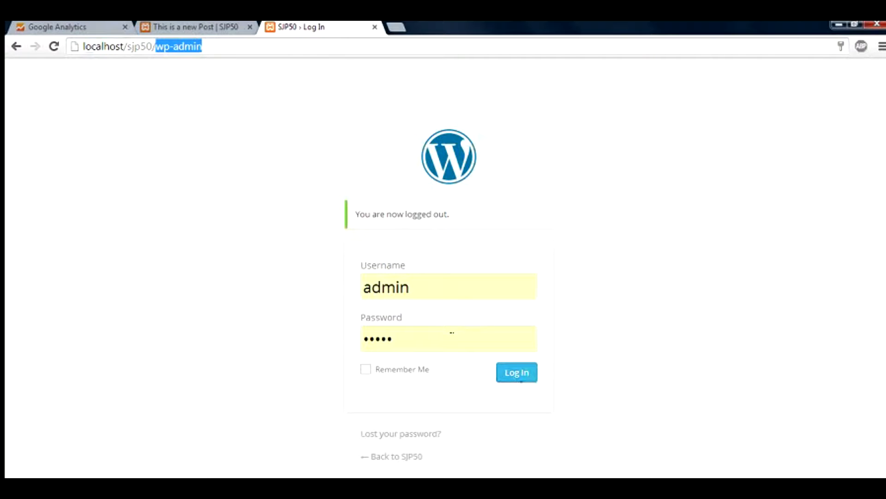
left_click_drag(425, 294, 362, 286)
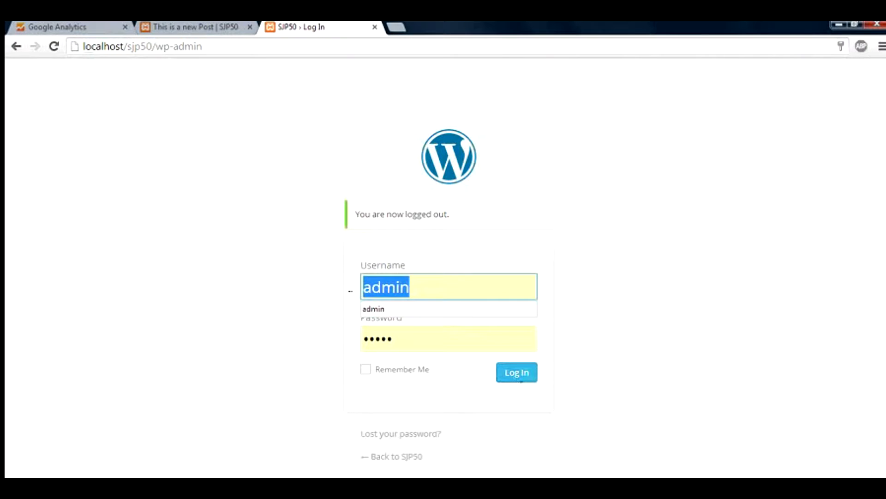
left_click(296, 304)
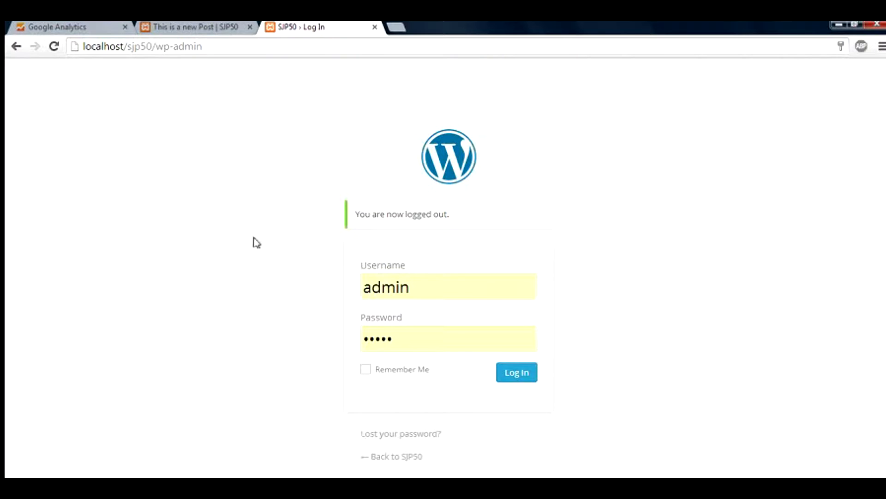
left_click(527, 377)
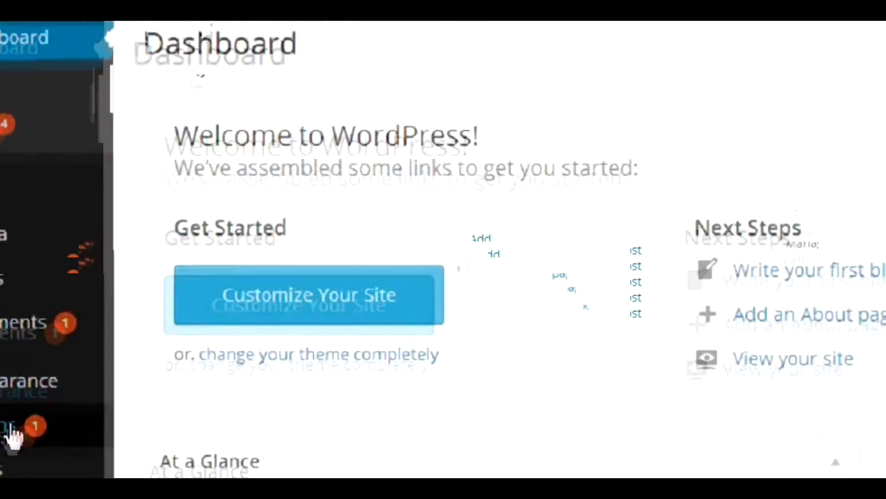
mouse_move(3, 439)
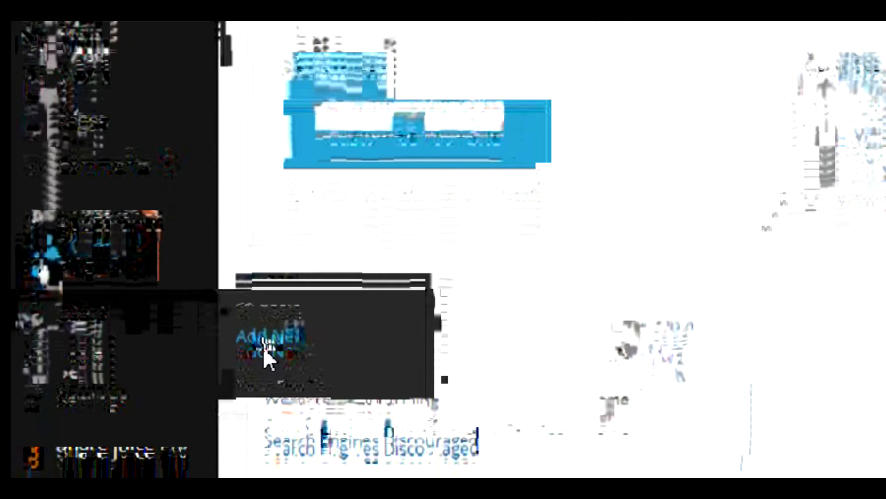
Open the Add New User form from the Users menu.
left_click(265, 349)
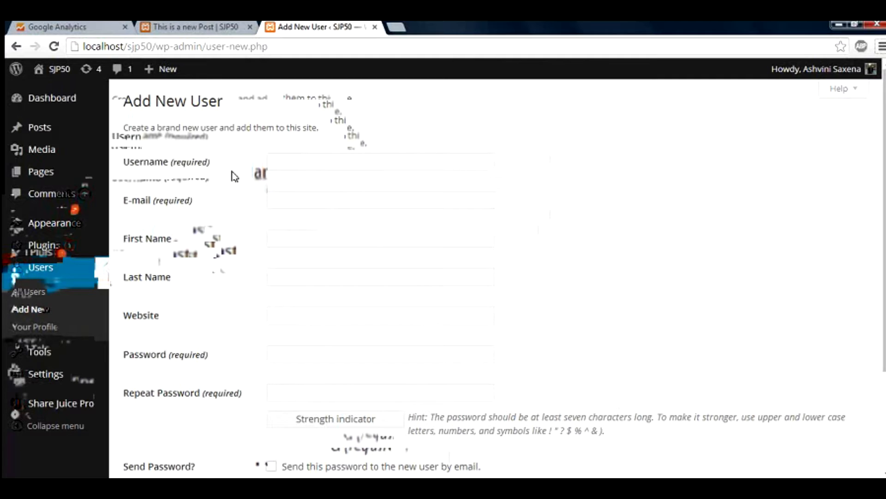
scroll(235, 176, "down", 3)
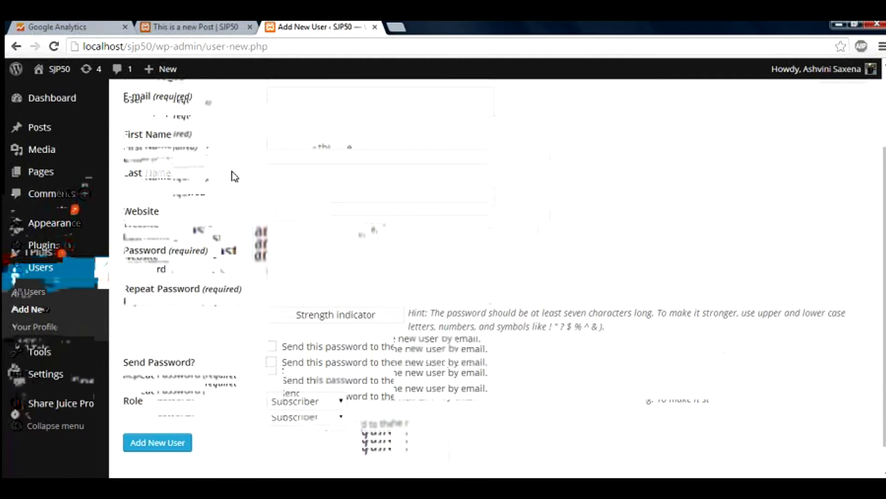
scroll(234, 176, "up", 3)
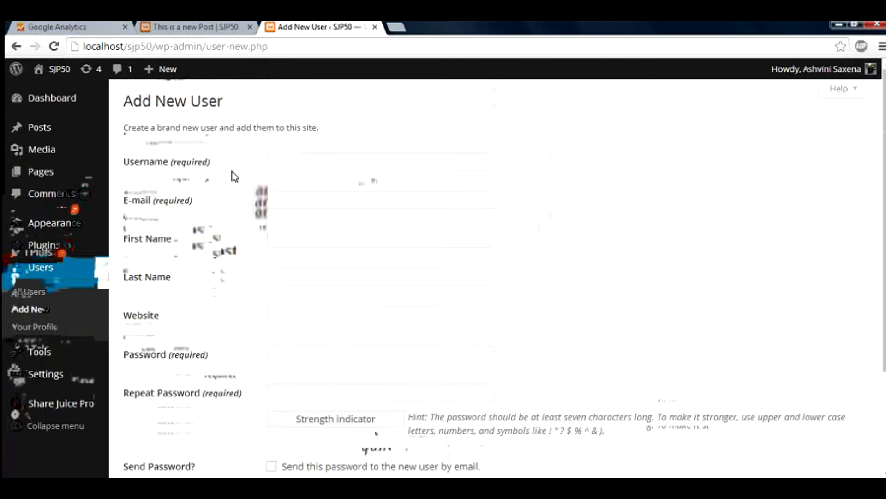
Enter the new user's username and Gmail e-mail address, fixing a typo in the address.
left_click(299, 165)
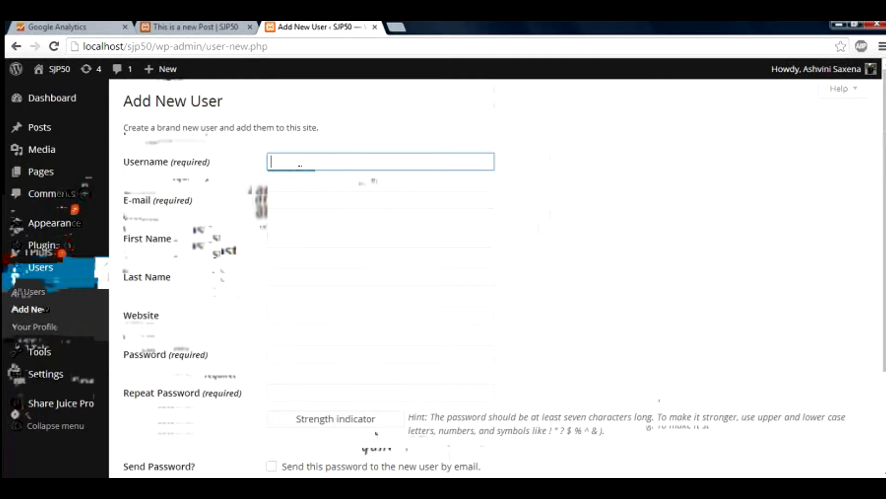
key("Tab")
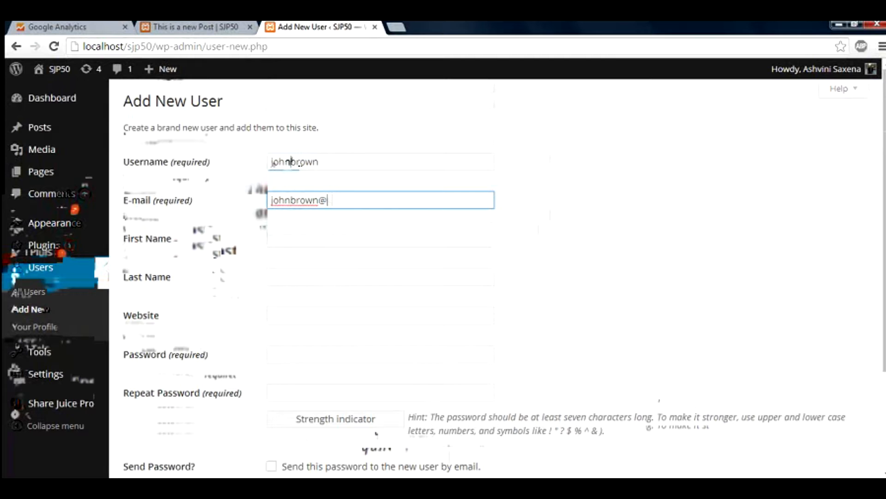
key("Tab")
key("Tab")
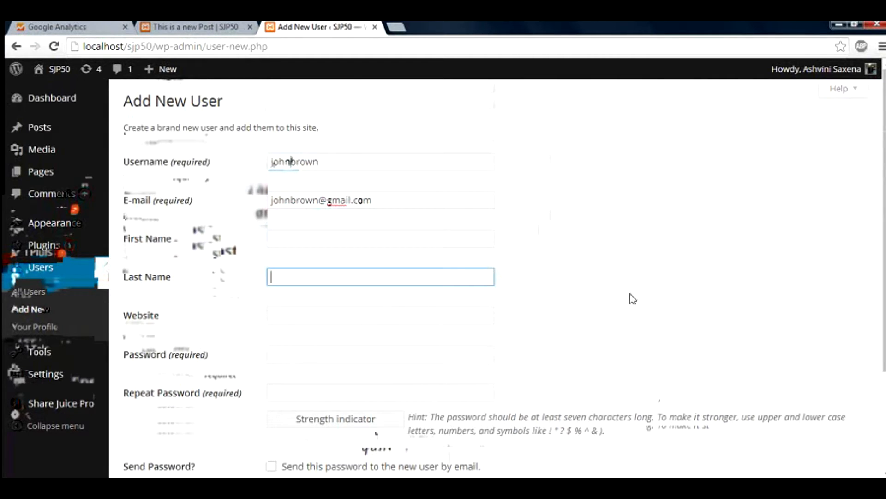
Tick 'Send this password to the new user by email' and open the Role dropdown.
scroll(884, 284, "down", 2)
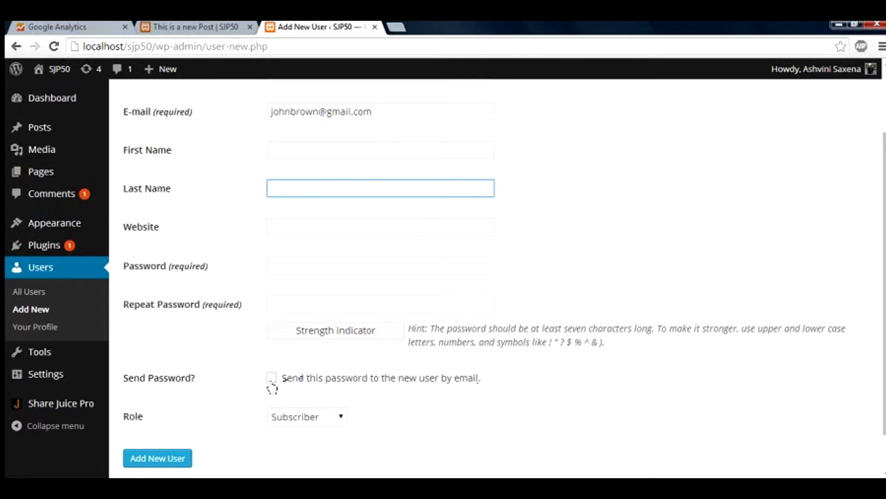
left_click(272, 379)
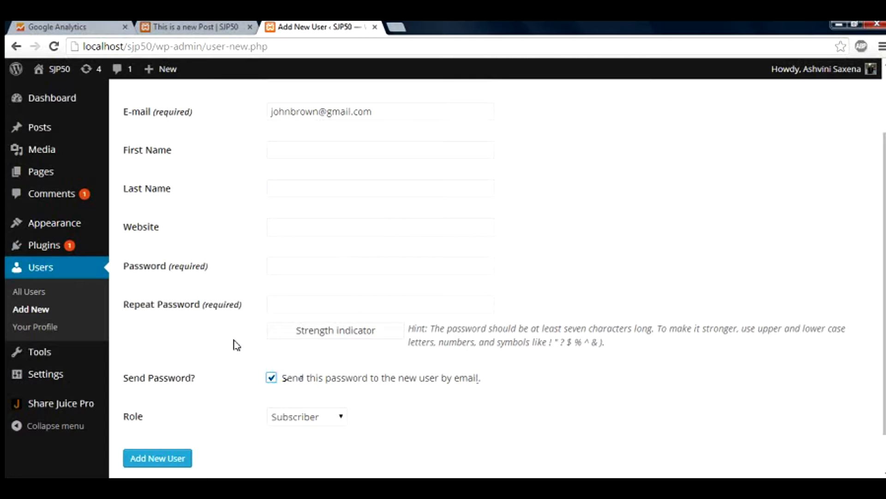
left_click_drag(373, 111, 268, 116)
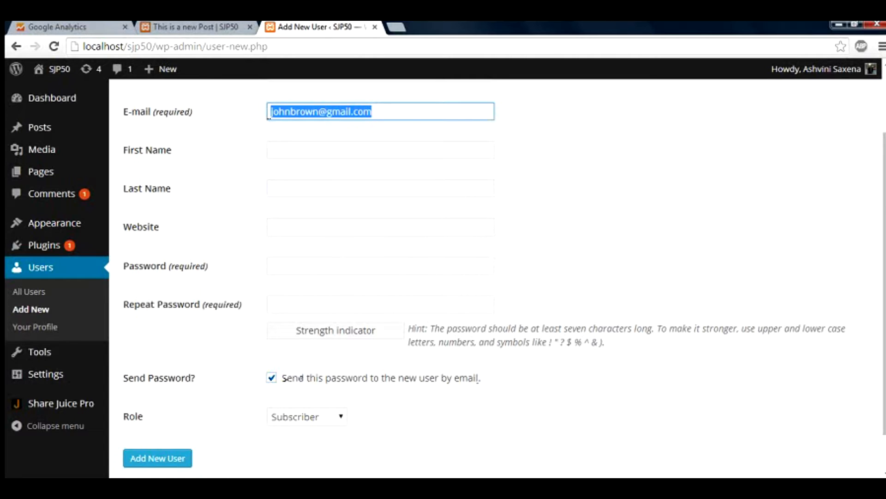
left_click(225, 411)
scroll(225, 411, "down", 1)
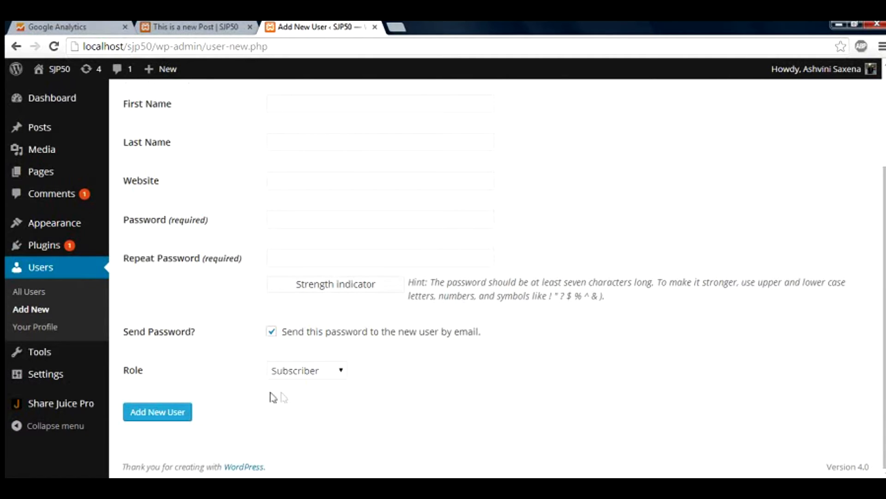
left_click(312, 382)
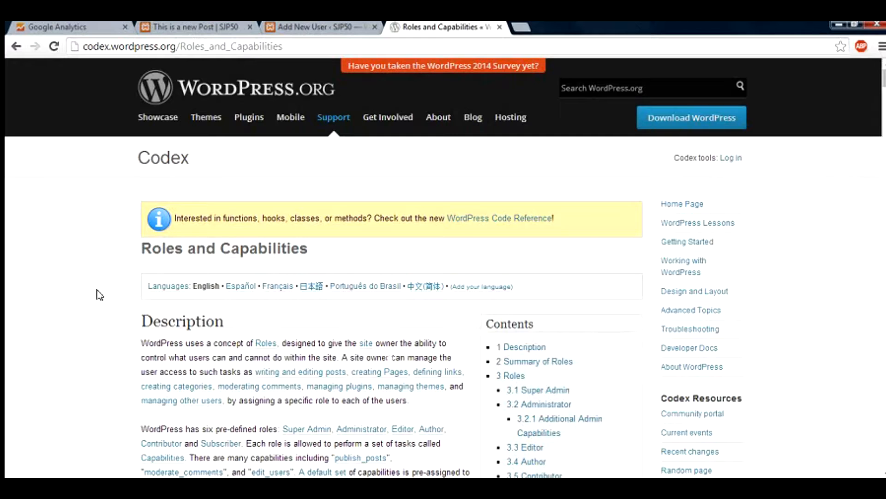
Find the Summary of Roles section, briefly rechecking the role choices on the form.
scroll(100, 294, "down", 8)
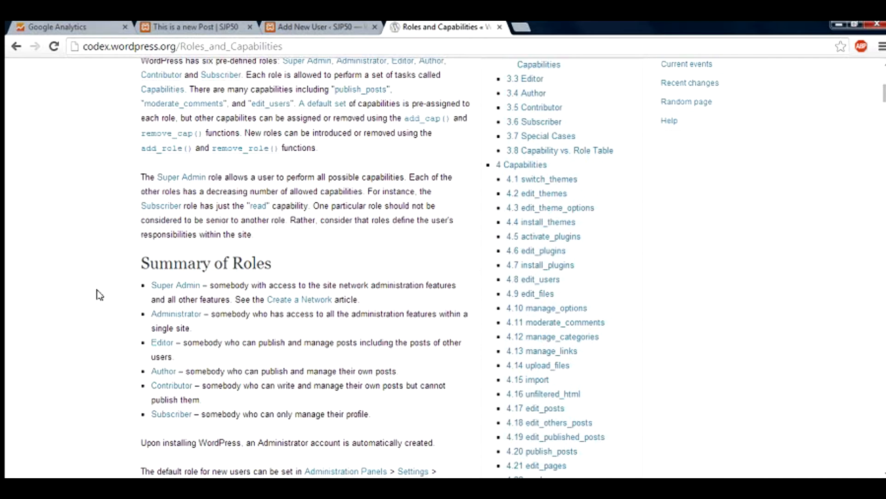
left_click_drag(141, 262, 279, 263)
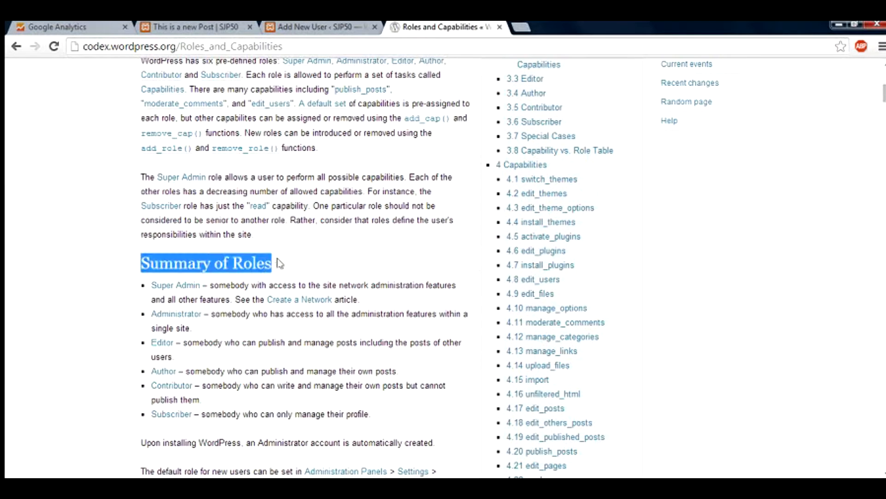
left_click(282, 29)
left_click(289, 371)
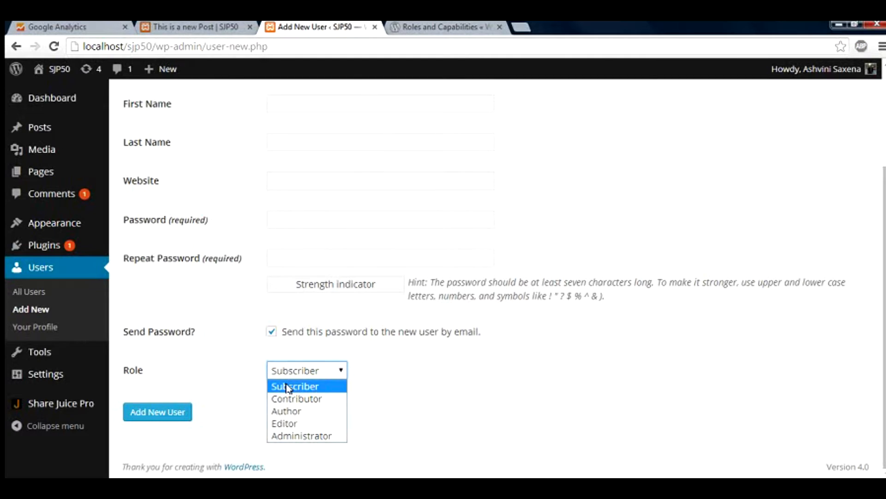
left_click(431, 32)
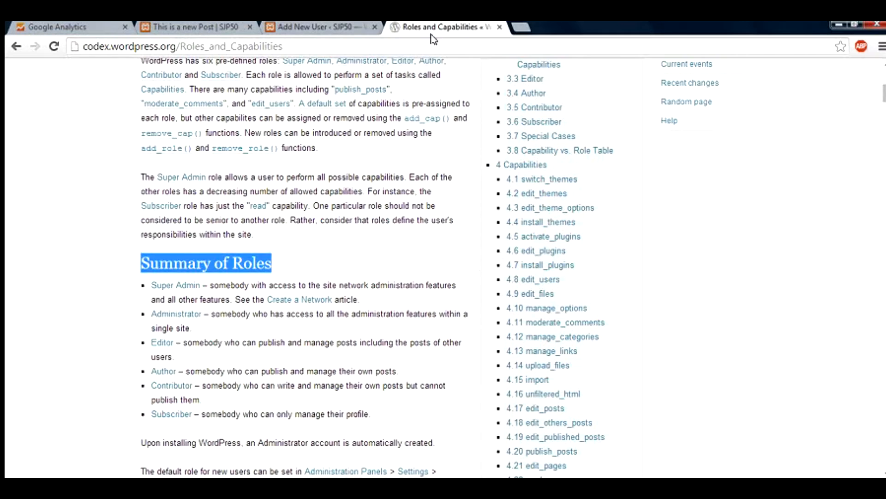
left_click(111, 289)
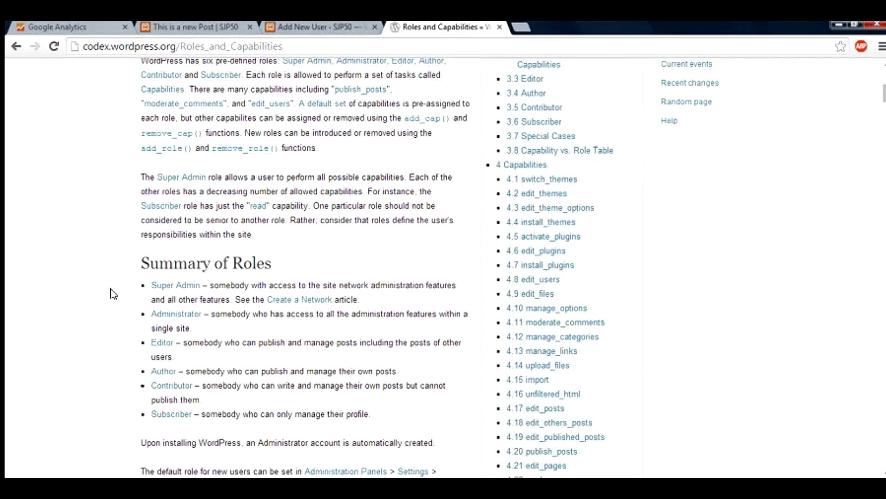
Highlight the Subscriber, Contributor, Author and Editor role descriptions, then return to the form.
scroll(111, 294, "down", 1)
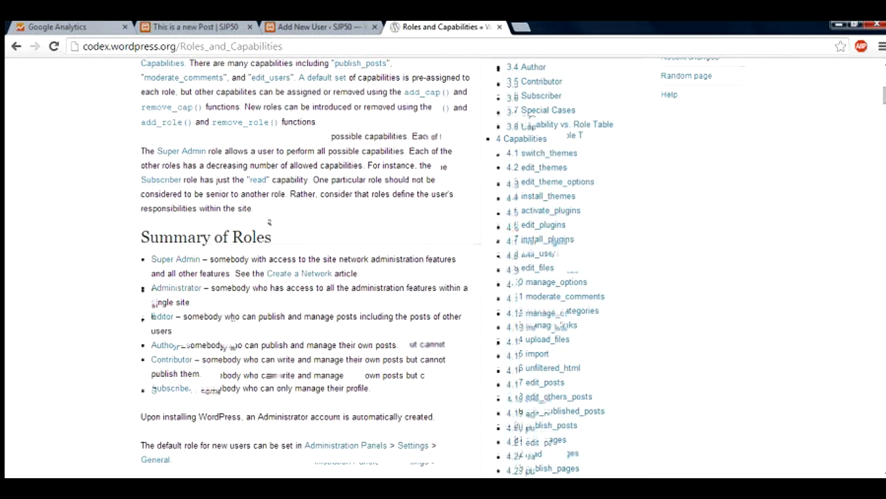
left_click_drag(201, 390, 387, 397)
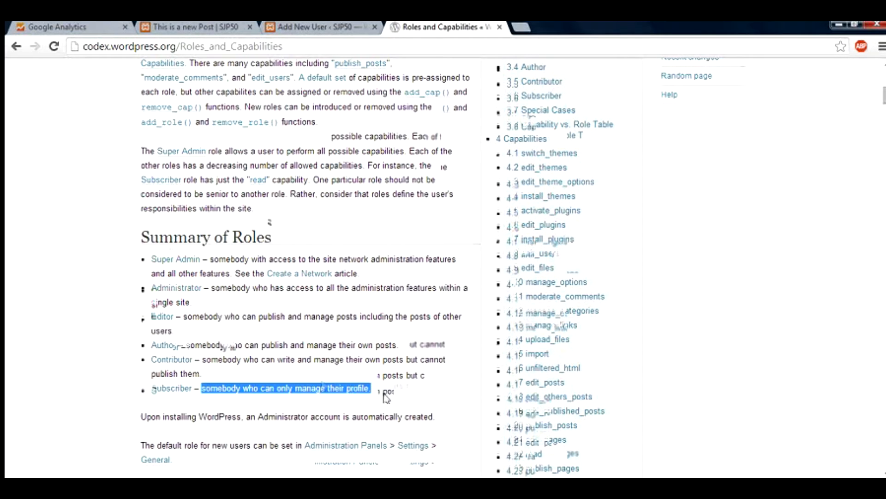
left_click_drag(201, 359, 203, 373)
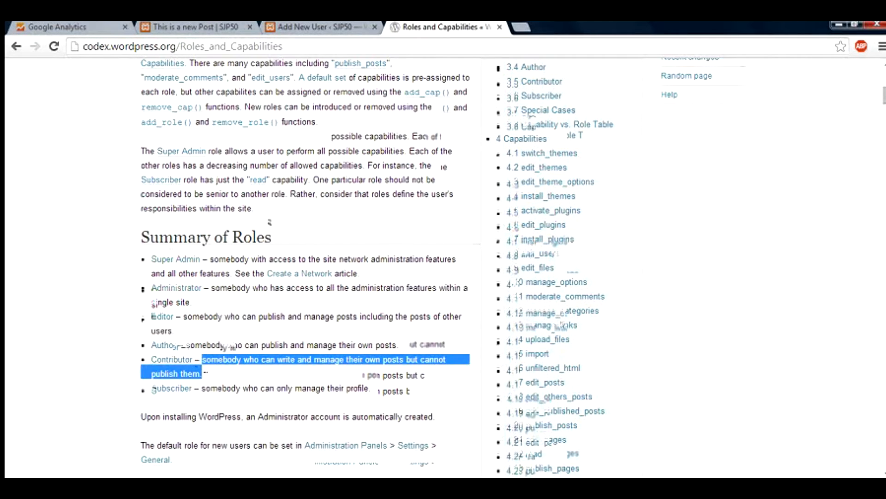
left_click(208, 372)
left_click_drag(194, 345, 399, 345)
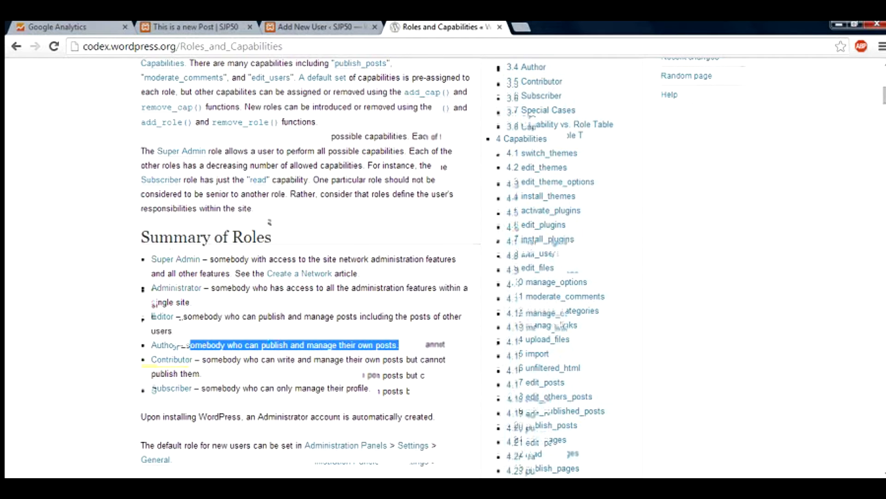
left_click(181, 316)
left_click_drag(182, 316, 176, 330)
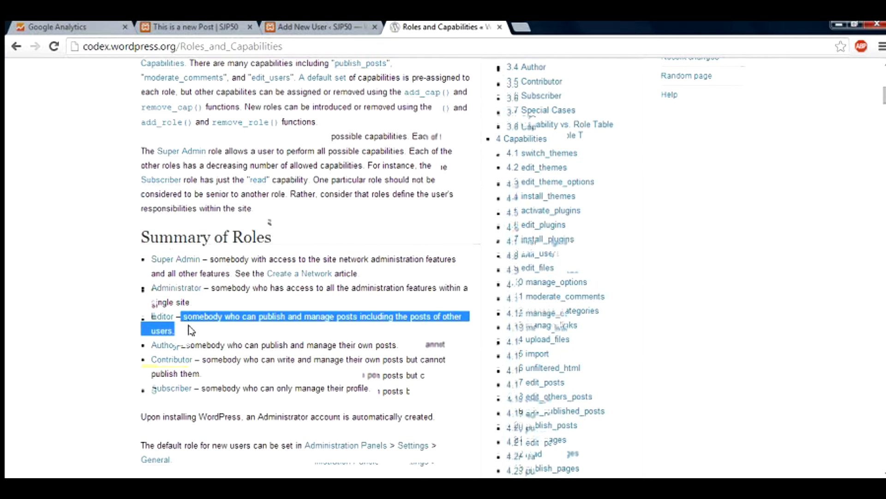
left_click(325, 28)
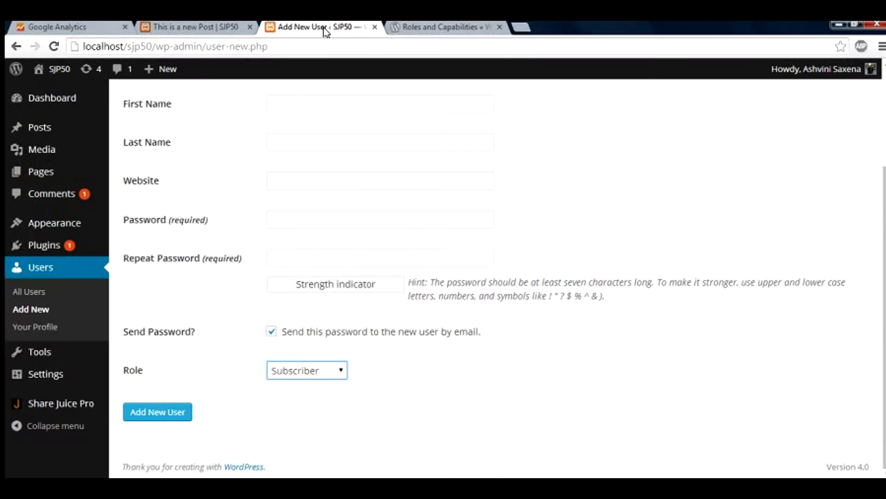
Keep the Subscriber role and enter a password in both password fields.
left_click(328, 377)
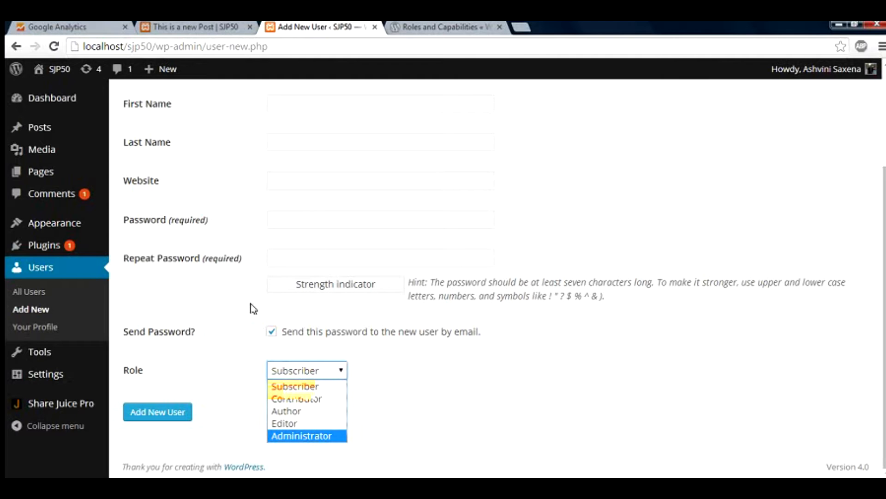
left_click(306, 220)
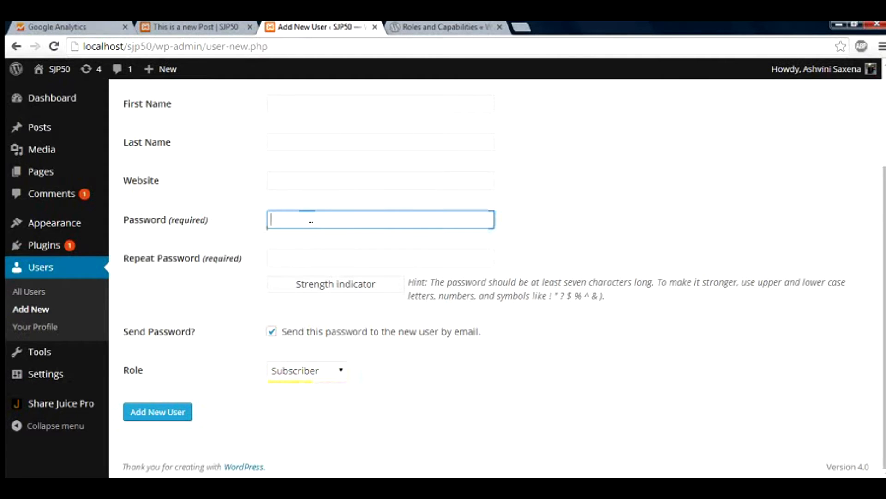
type("•••••")
key("Tab")
type("•••")
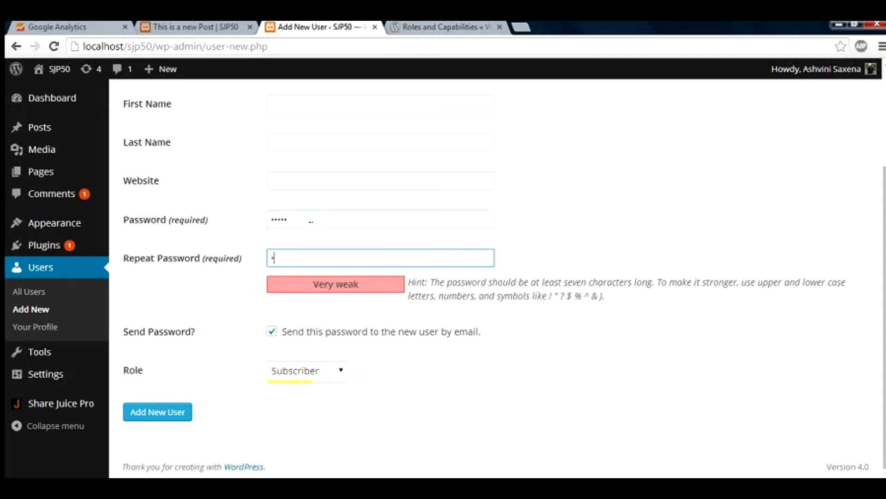
type("••")
Replace the weak password with a longer Strong one in both fields and create the user.
key("shift+Tab")
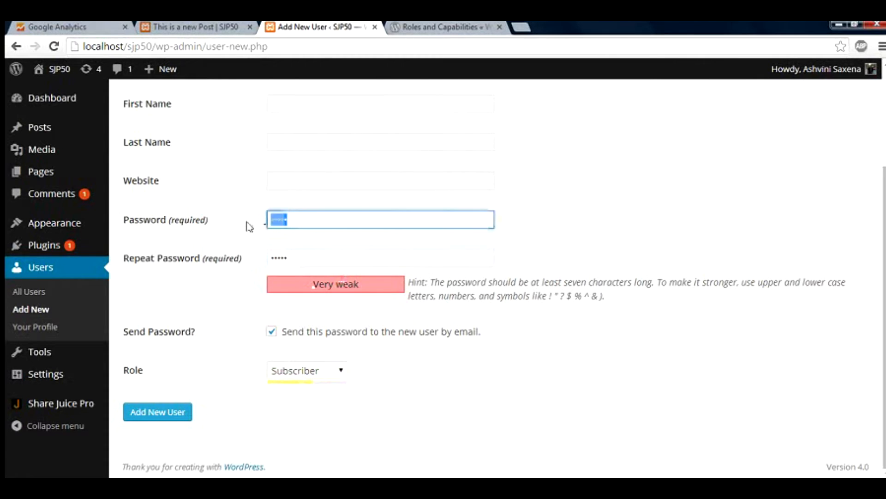
key("BackSpace")
type("•••••••••")
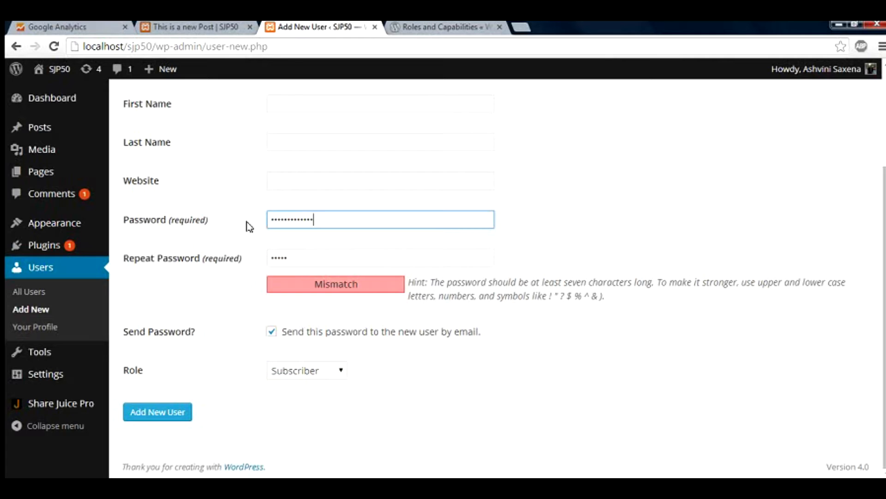
key("Tab")
type("•••")
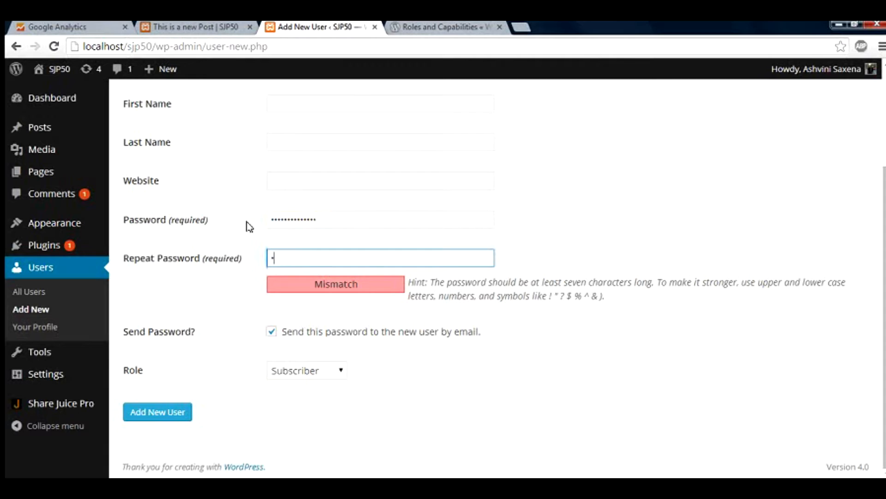
type("••••••")
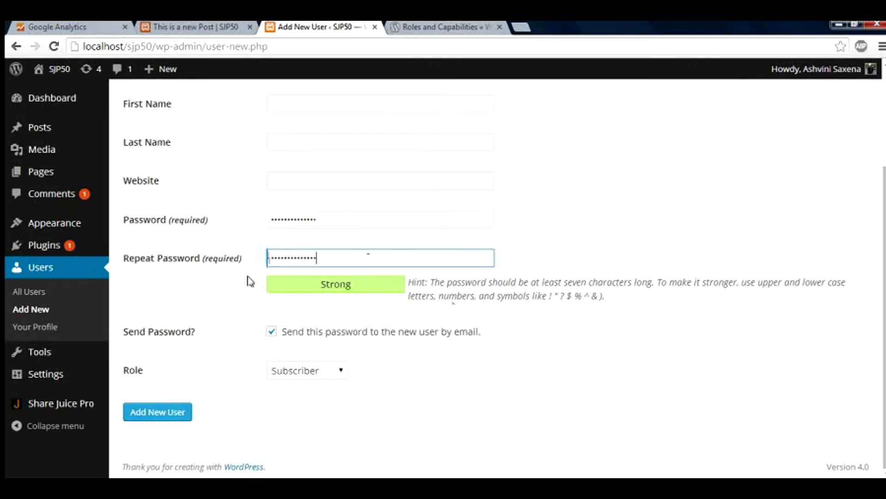
left_click(161, 415)
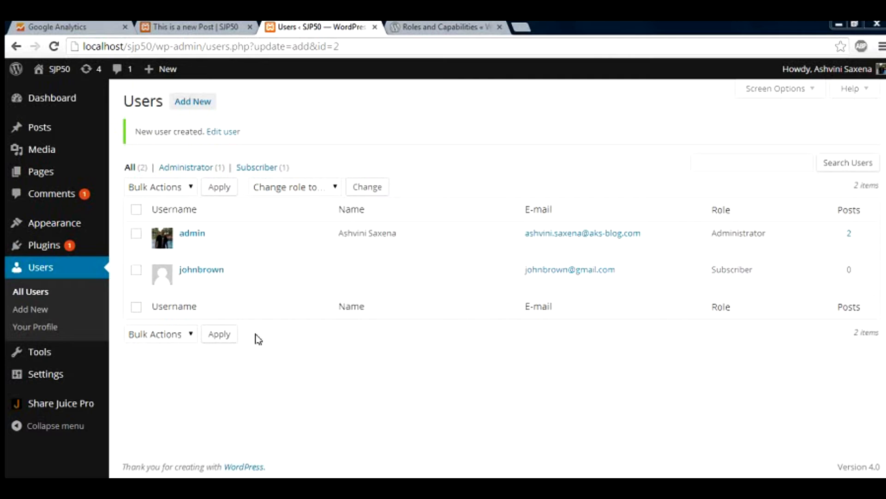
Highlight the new Subscriber's and the admin's e-mail addresses in the Users list.
mouse_move(156, 292)
left_click_drag(616, 270, 526, 269)
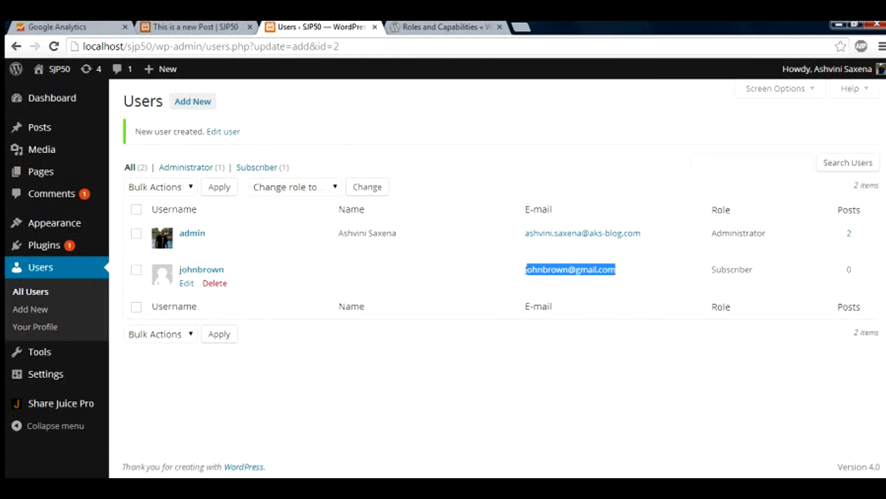
left_click_drag(646, 235, 534, 234)
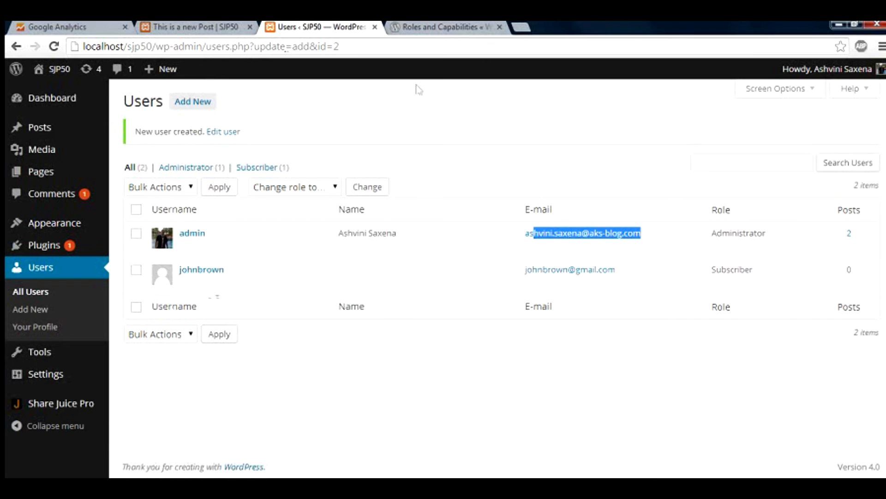
Log out, then load localhost/sjp50/wp-admin to get the login form, moving to Password.
mouse_move(850, 88)
left_click(813, 144)
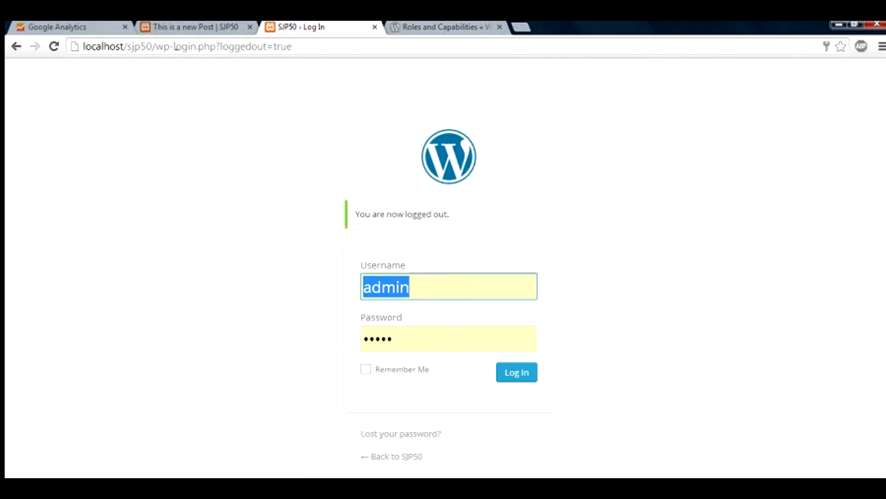
left_click_drag(175, 47, 429, 71)
key("BackSpace")
type("admin")
key("Return")
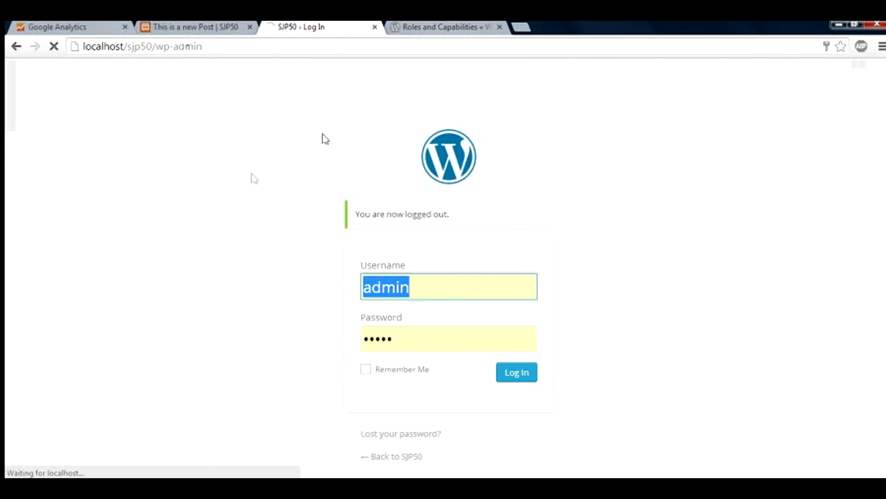
left_click_drag(424, 250, 410, 248)
left_click(411, 248)
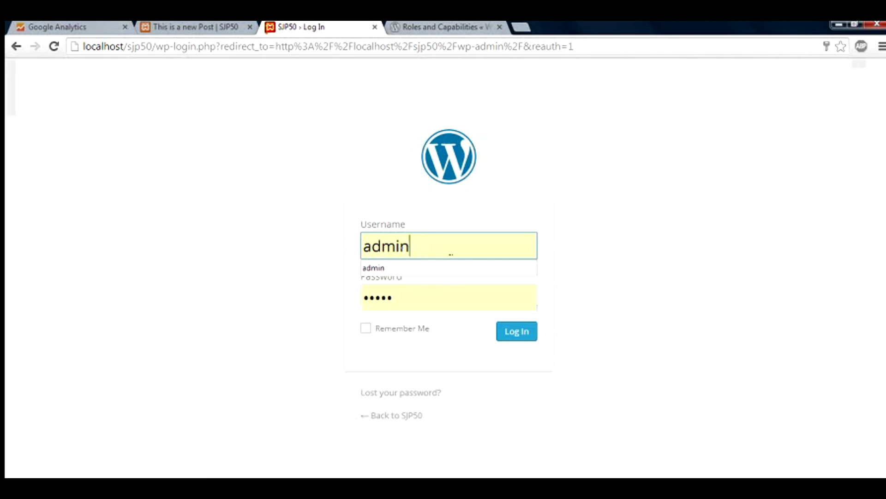
key("Tab")
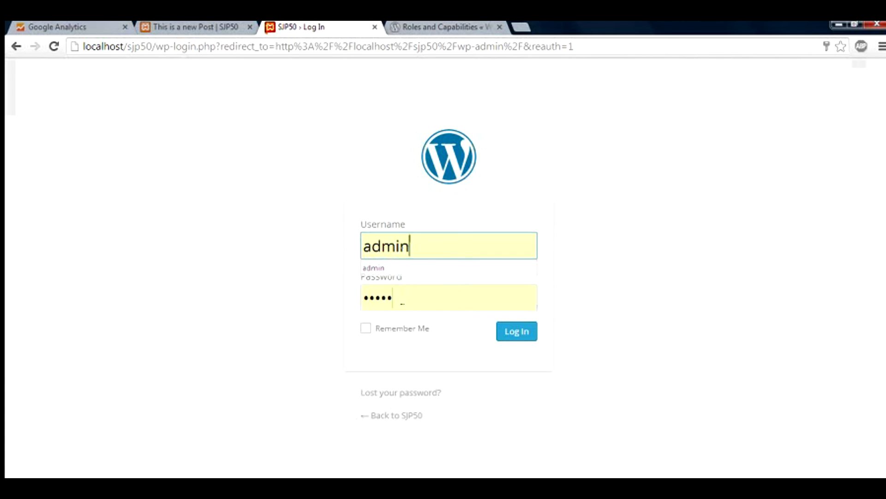